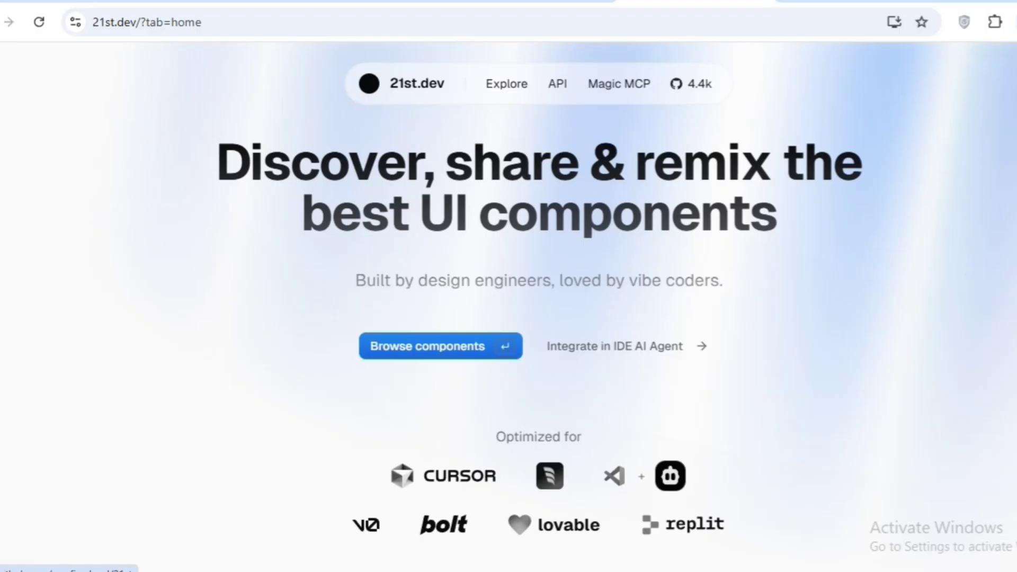
Leave the landing page via Browse components to reach the 21st.dev home view.
key(Return)
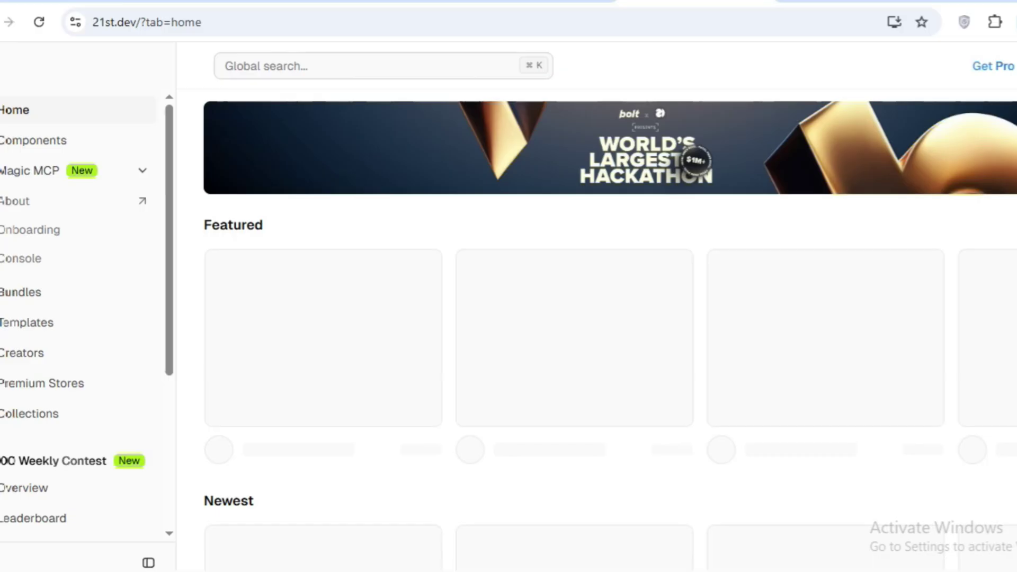
scroll(610, 319, down, 1)
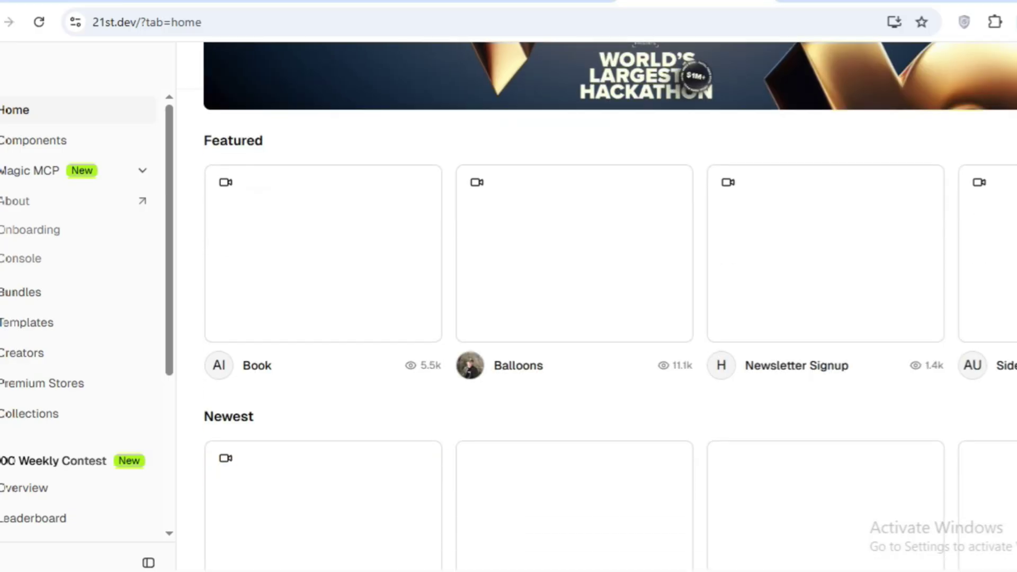
scroll(596, 358, down, 1)
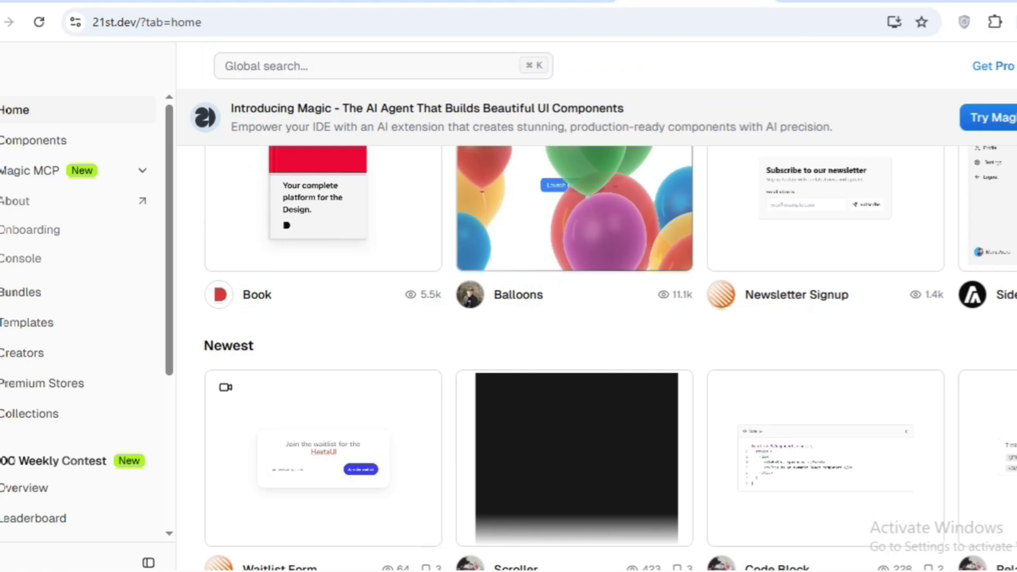
scroll(596, 357, down, 2)
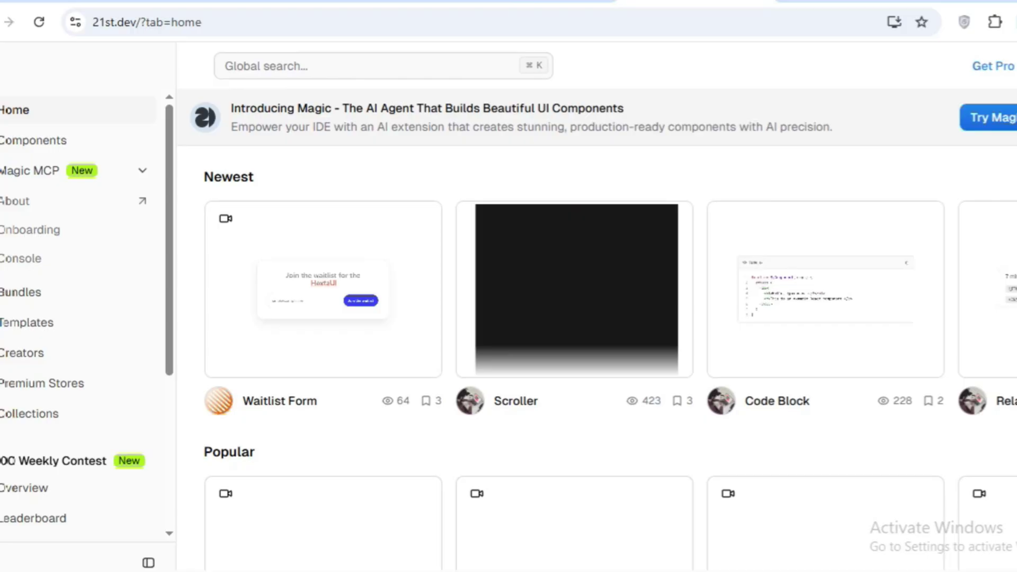
scroll(597, 358, down, 3)
scroll(596, 358, down, 3)
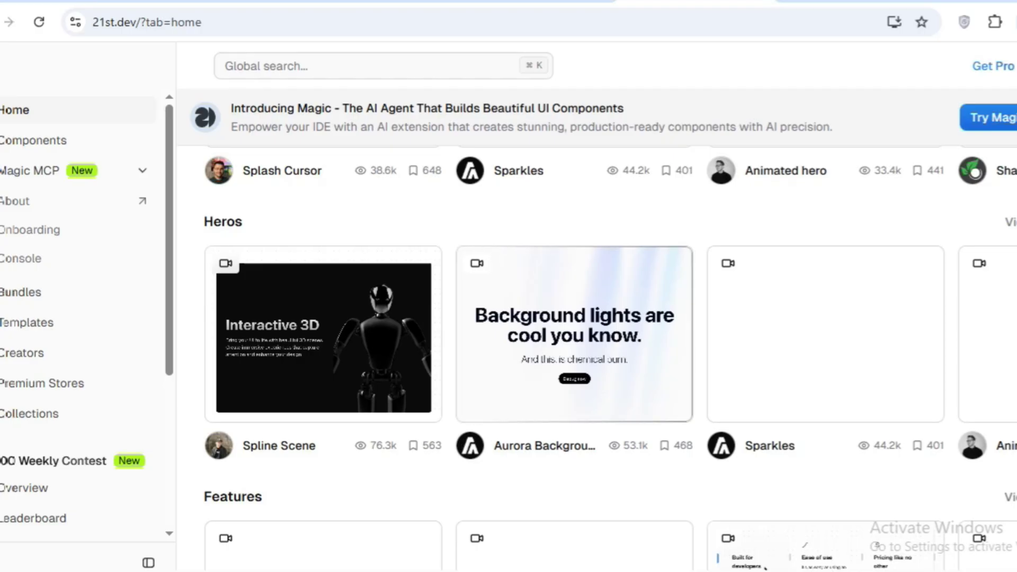
scroll(596, 357, down, 2)
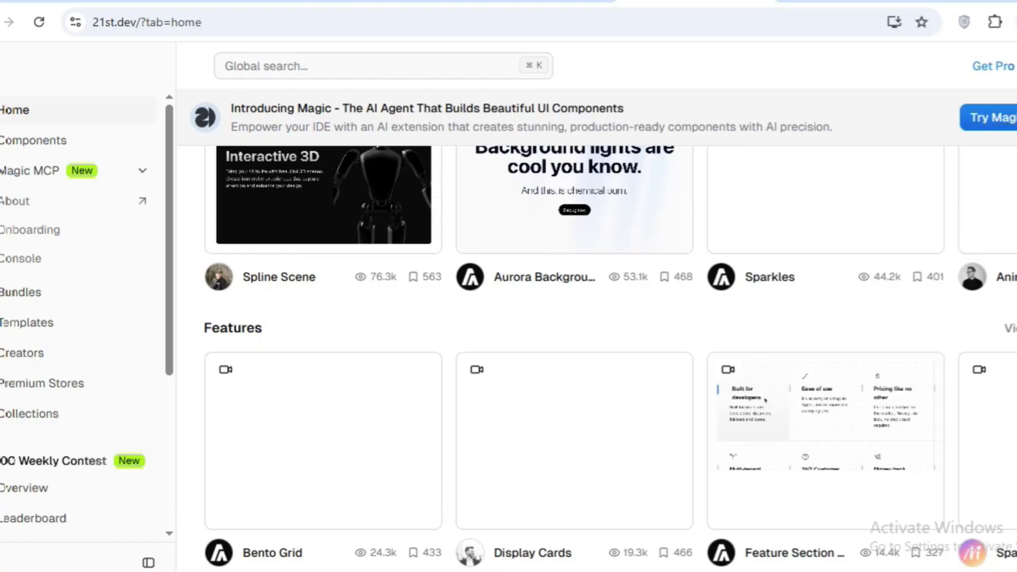
scroll(574, 270, down, 2)
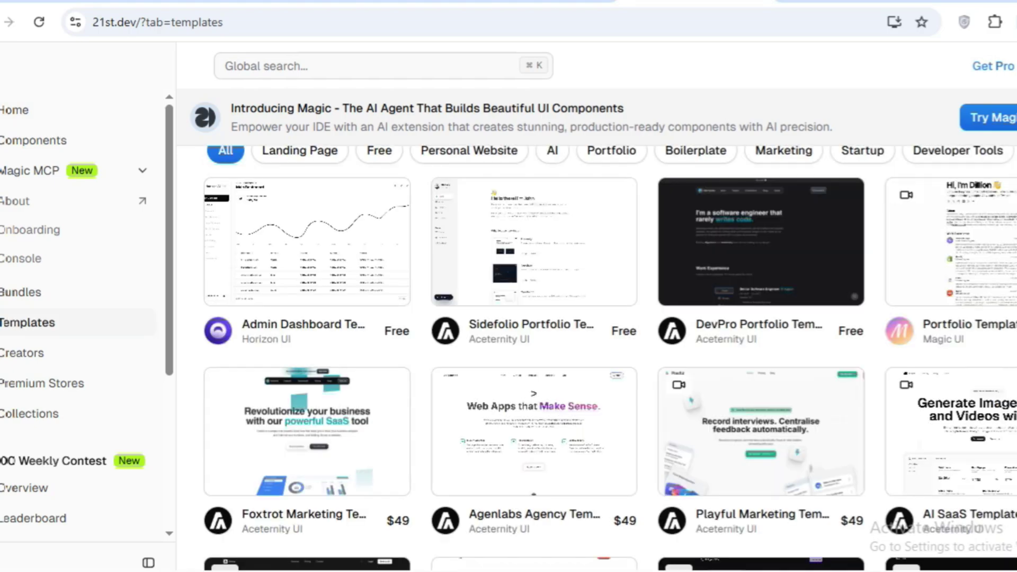
click(760, 241)
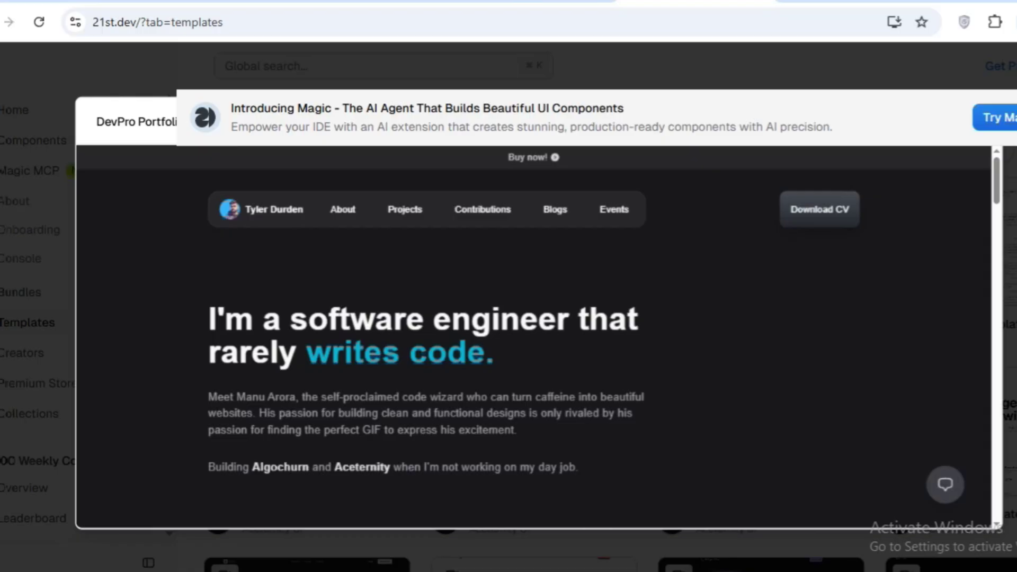
key(Escape)
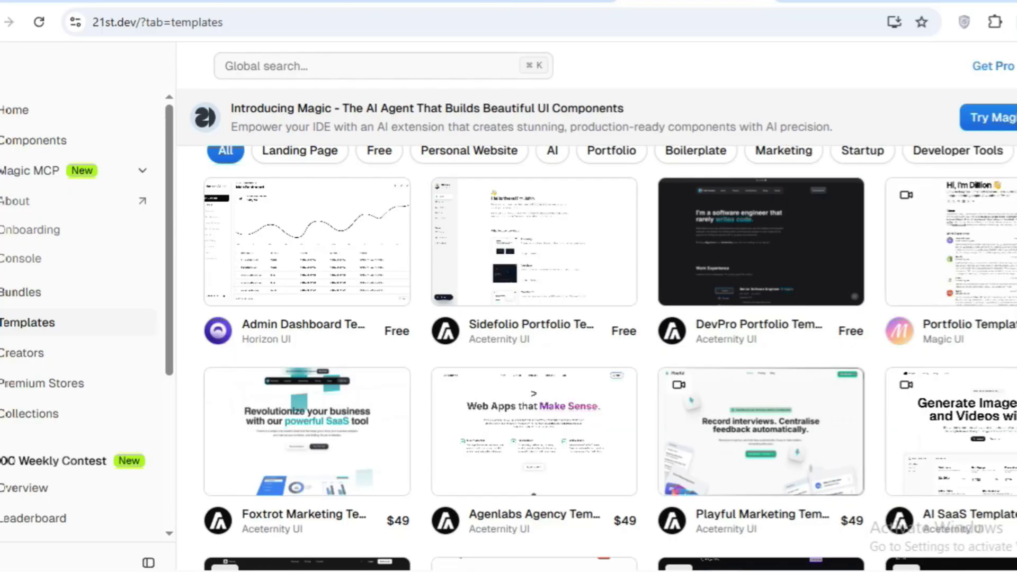
scroll(597, 318, down, 3)
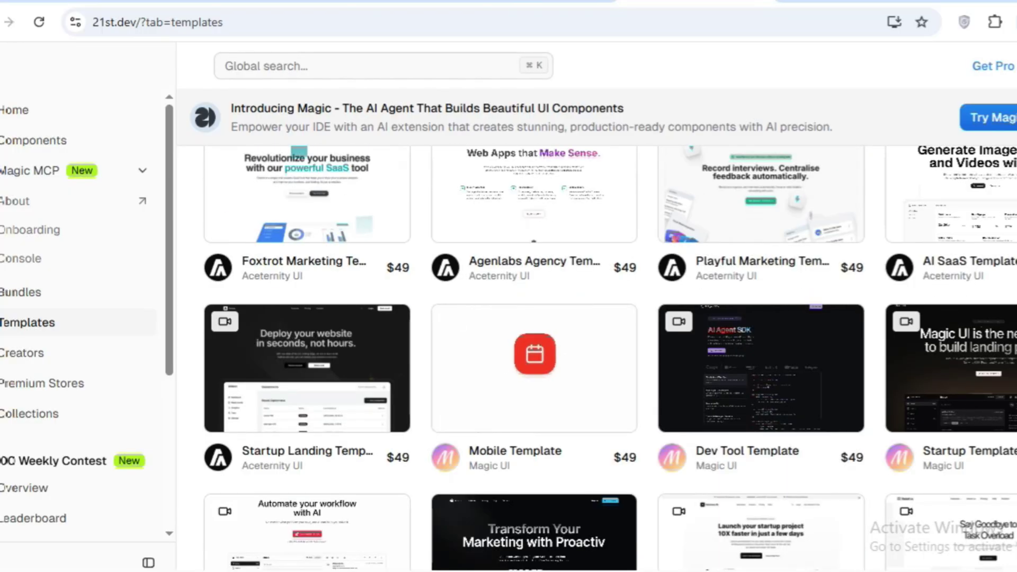
click(535, 367)
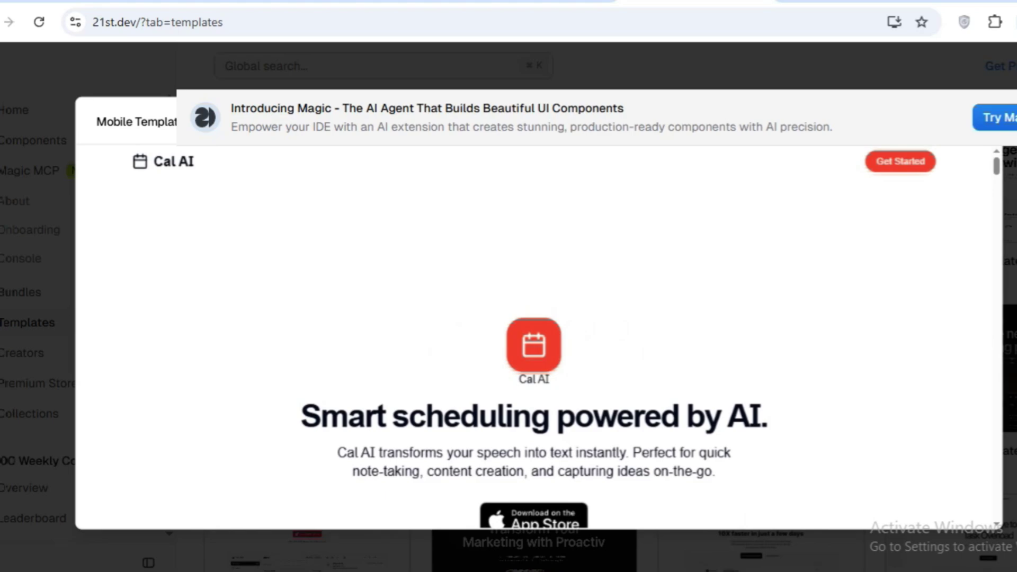
key(Escape)
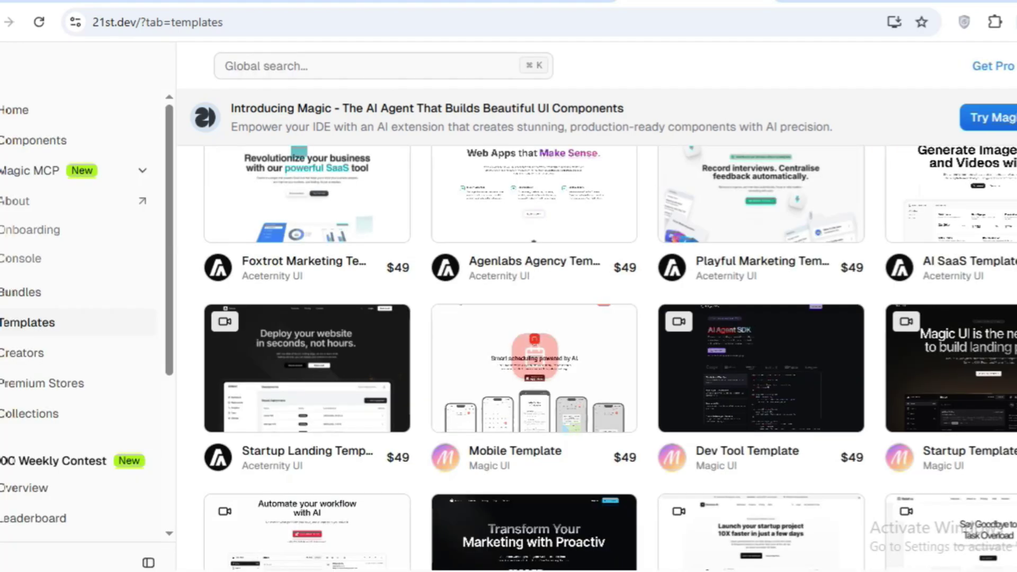
scroll(596, 357, down, 1)
scroll(596, 358, down, 1)
scroll(597, 358, down, 1)
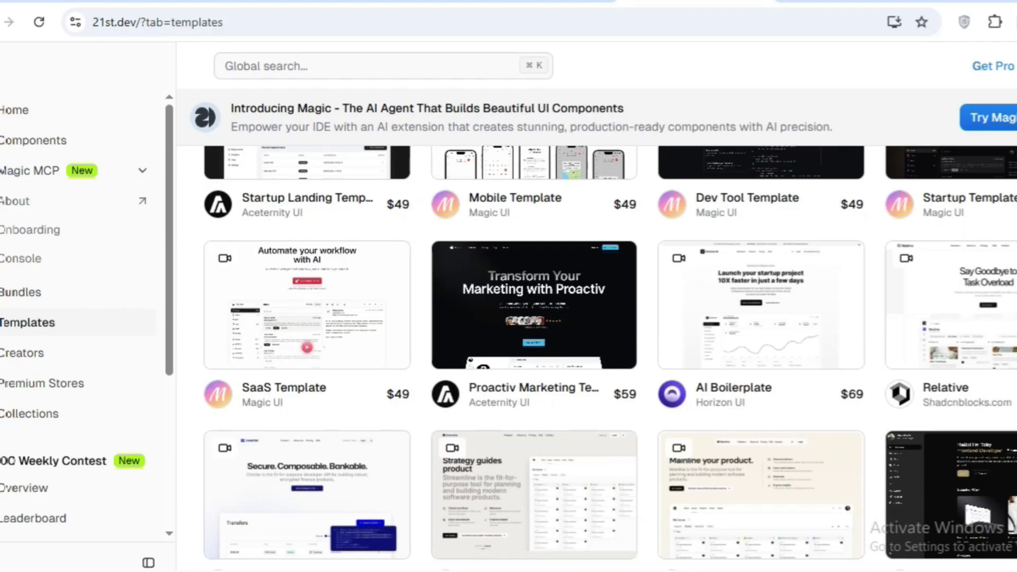
scroll(596, 358, up, 2)
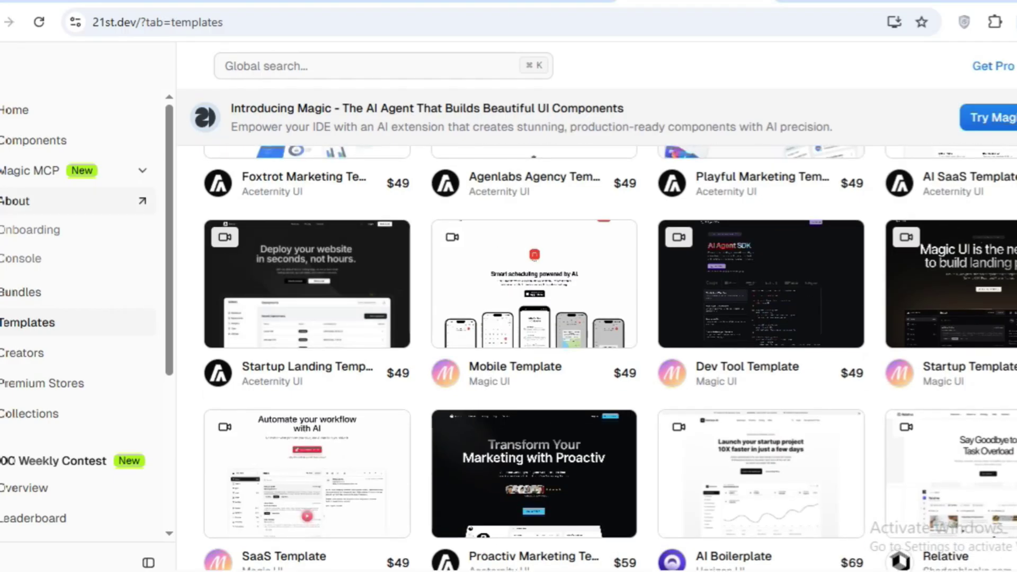
Switch from the home view to the Components gallery in the sidebar.
click(34, 140)
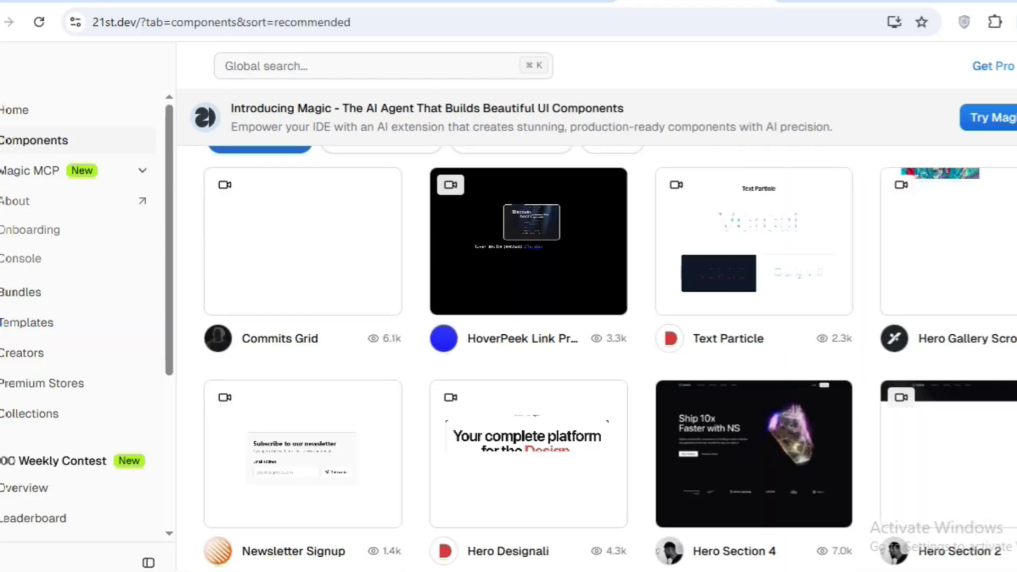
scroll(596, 358, down, 1)
scroll(597, 358, down, 2)
scroll(596, 357, down, 2)
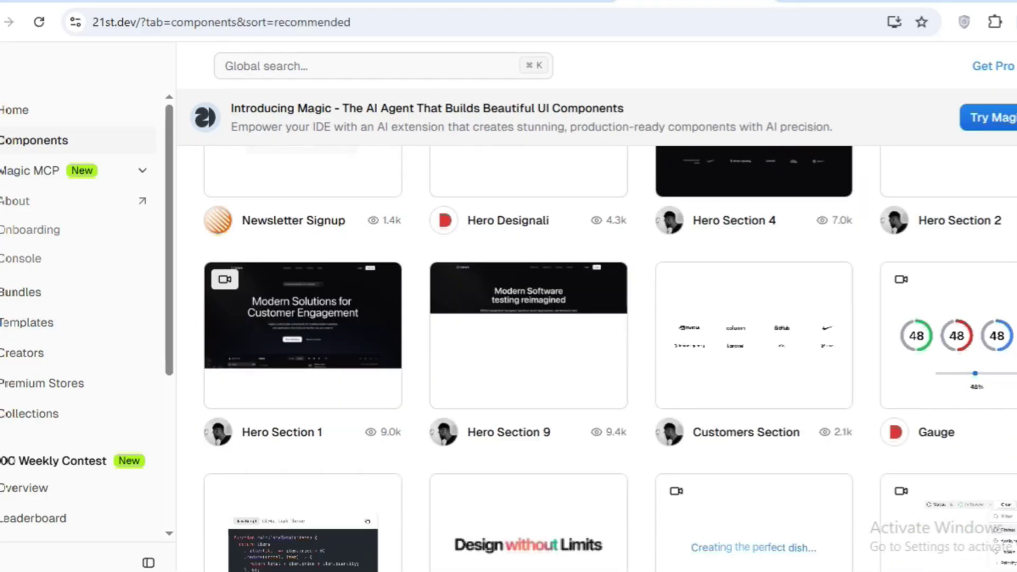
scroll(596, 359, down, 5)
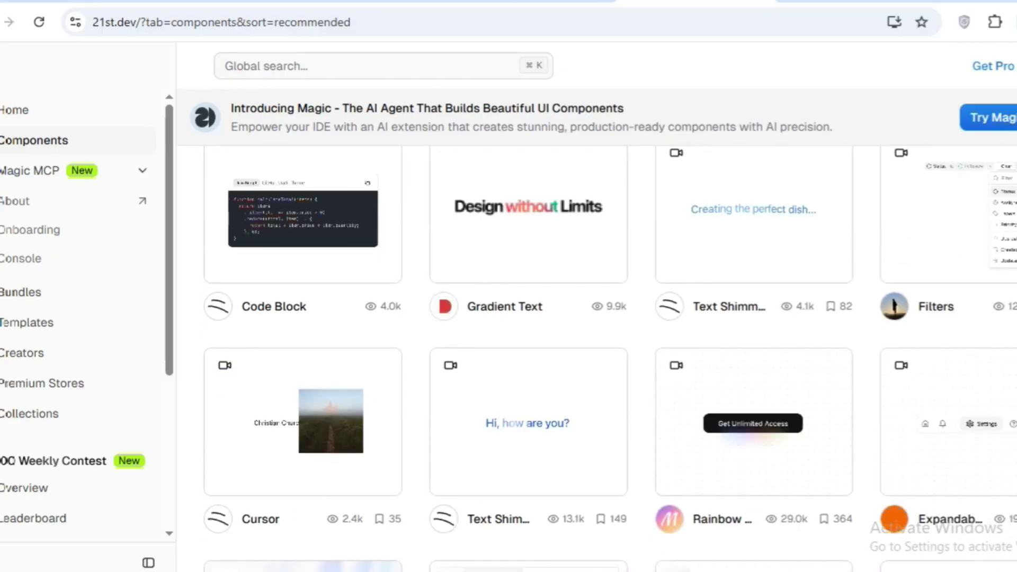
scroll(596, 358, down, 2)
scroll(596, 357, down, 1)
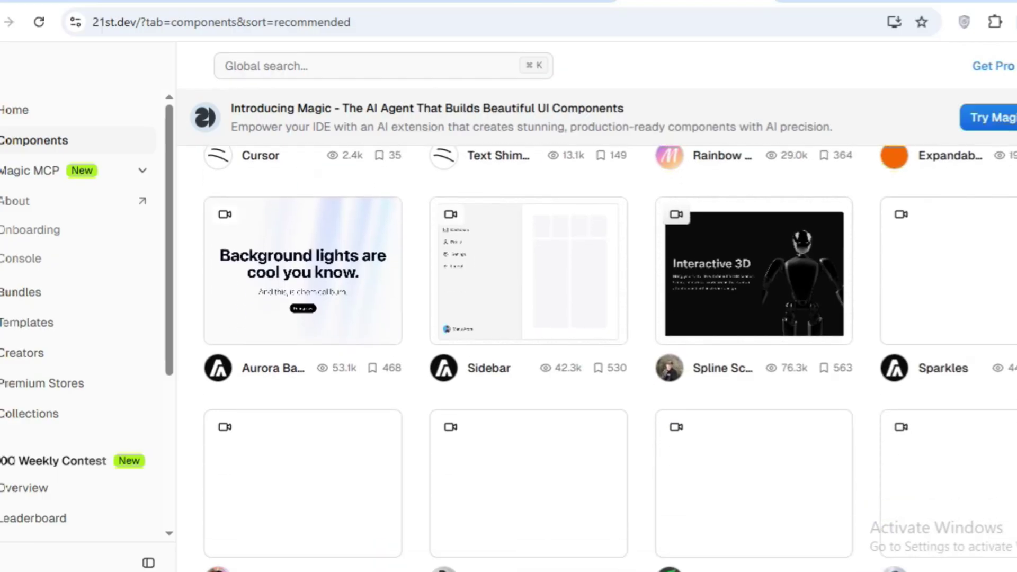
scroll(596, 359, down, 3)
scroll(596, 358, down, 1)
scroll(597, 358, down, 2)
scroll(596, 358, down, 3)
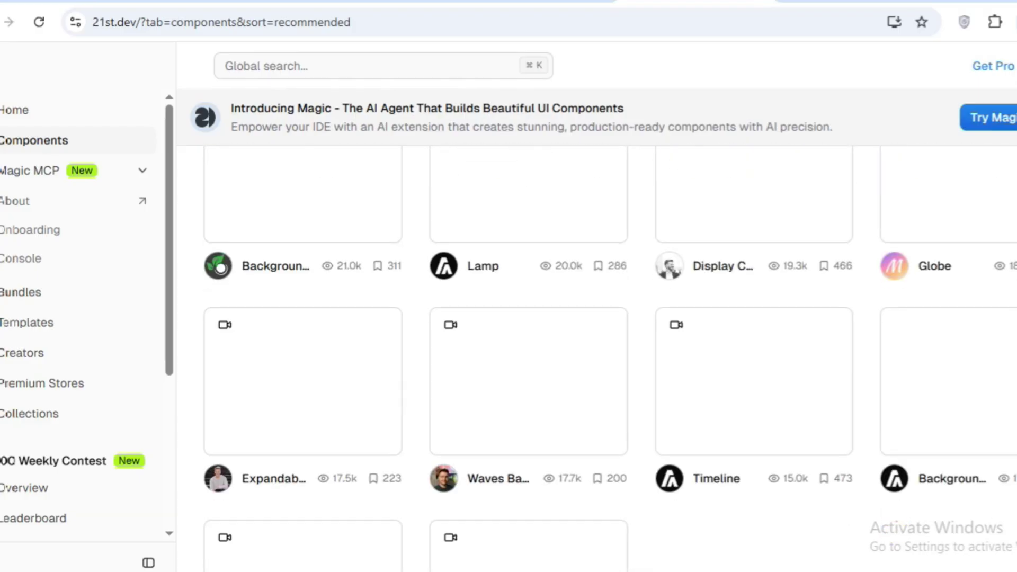
scroll(596, 357, down, 1)
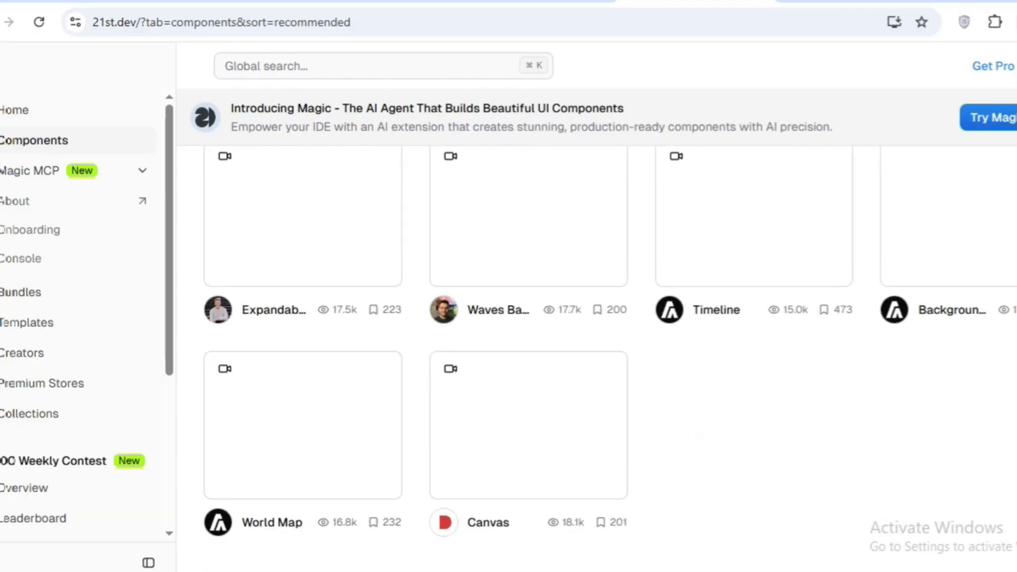
scroll(596, 358, up, 4)
scroll(596, 357, up, 1)
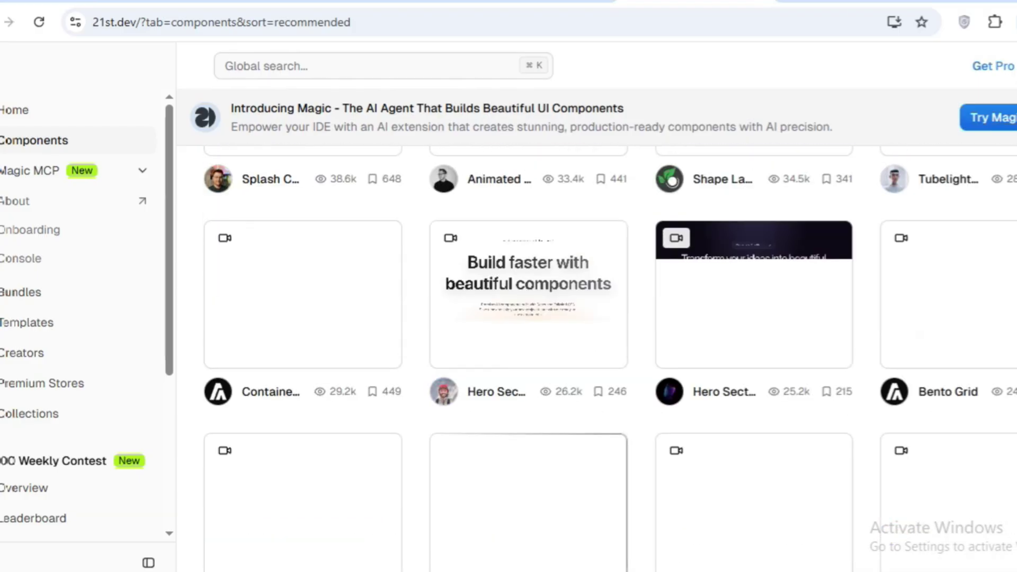
scroll(595, 358, up, 2)
scroll(596, 357, up, 1)
scroll(596, 358, up, 2)
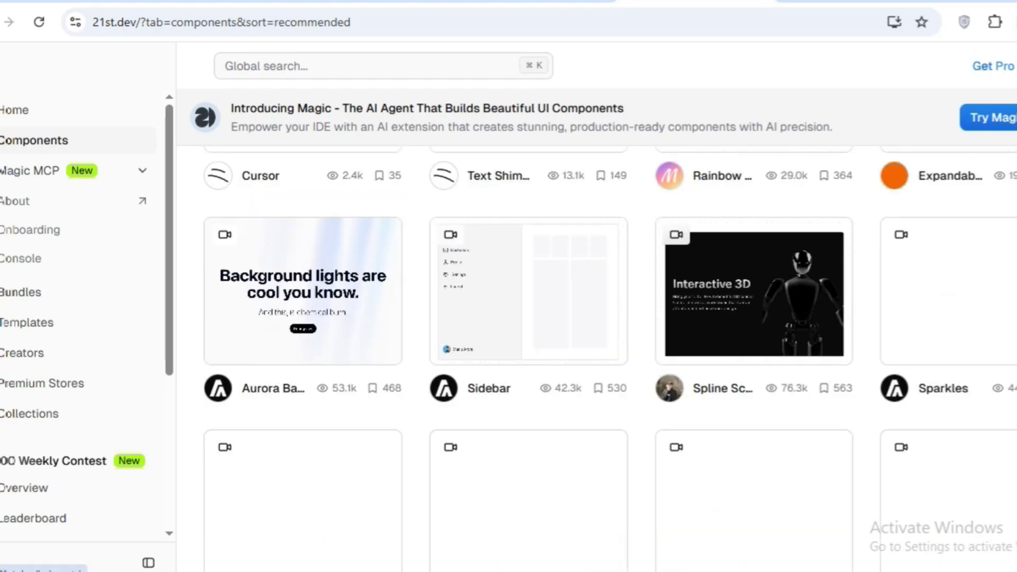
Open the Spline Scene component and view its splite.tsx, demo.tsx and spotlight.tsx source files.
click(754, 294)
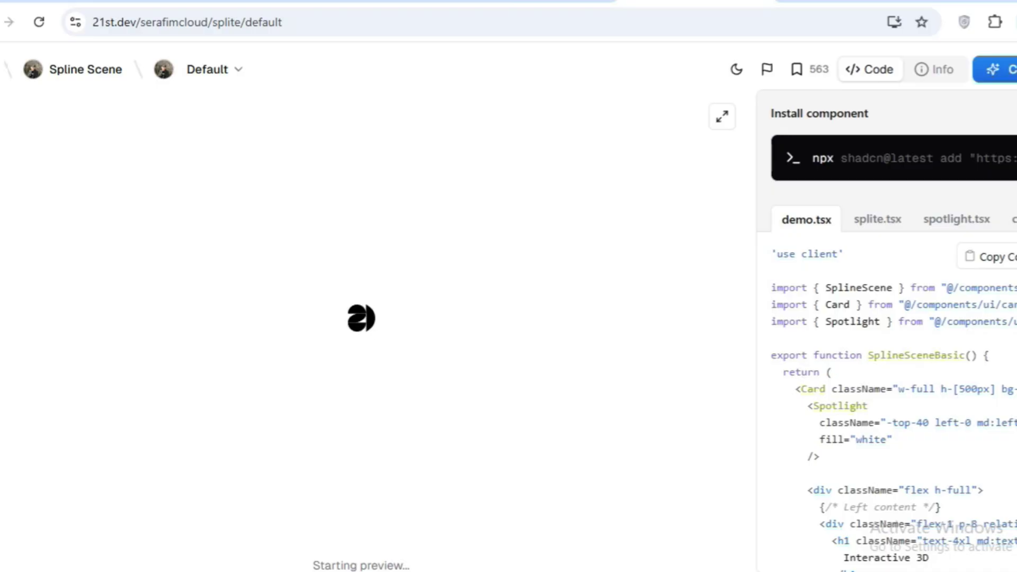
scroll(887, 397, down, 1)
scroll(886, 398, down, 1)
scroll(885, 397, down, 2)
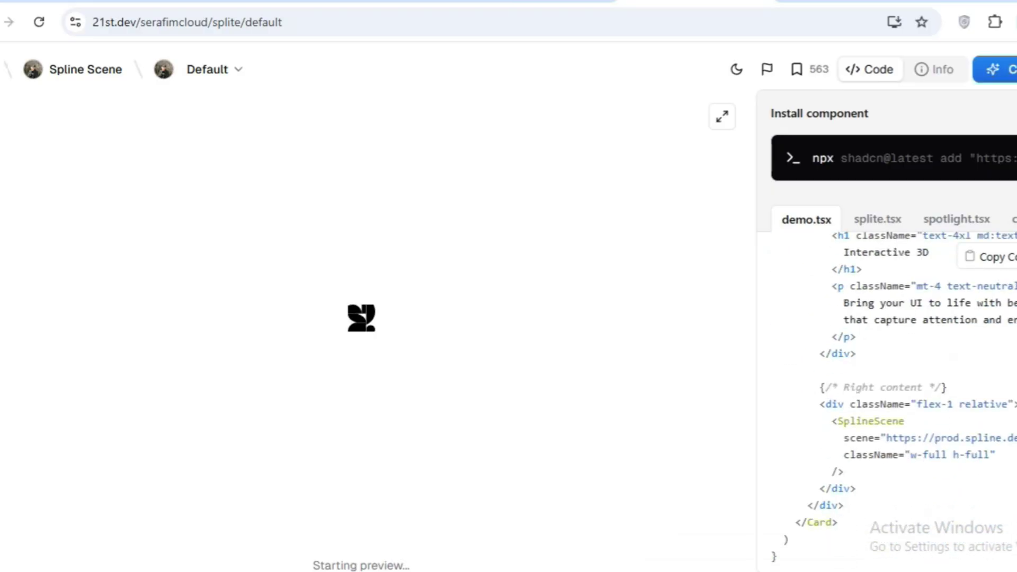
scroll(886, 398, up, 5)
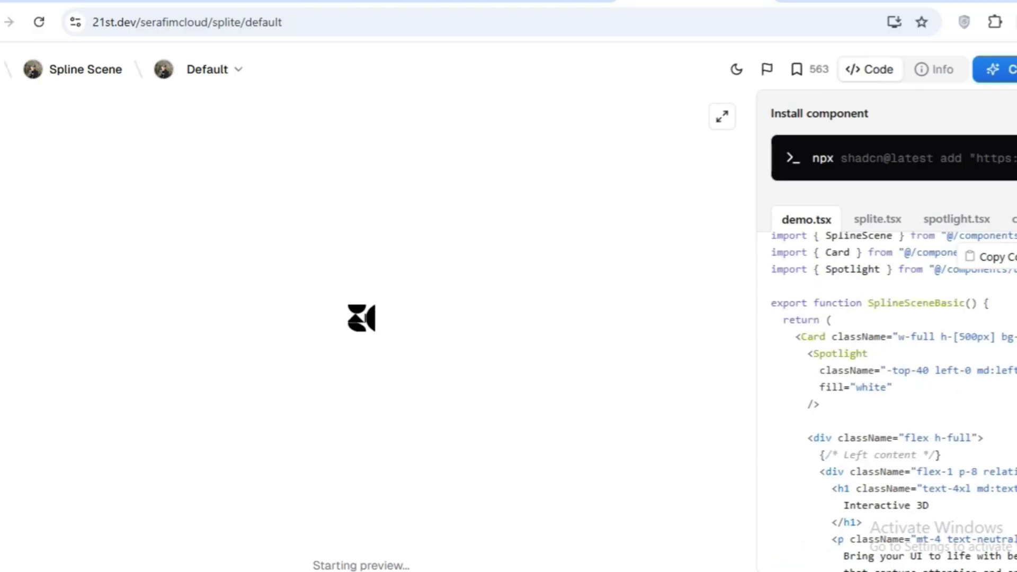
scroll(886, 398, up, 1)
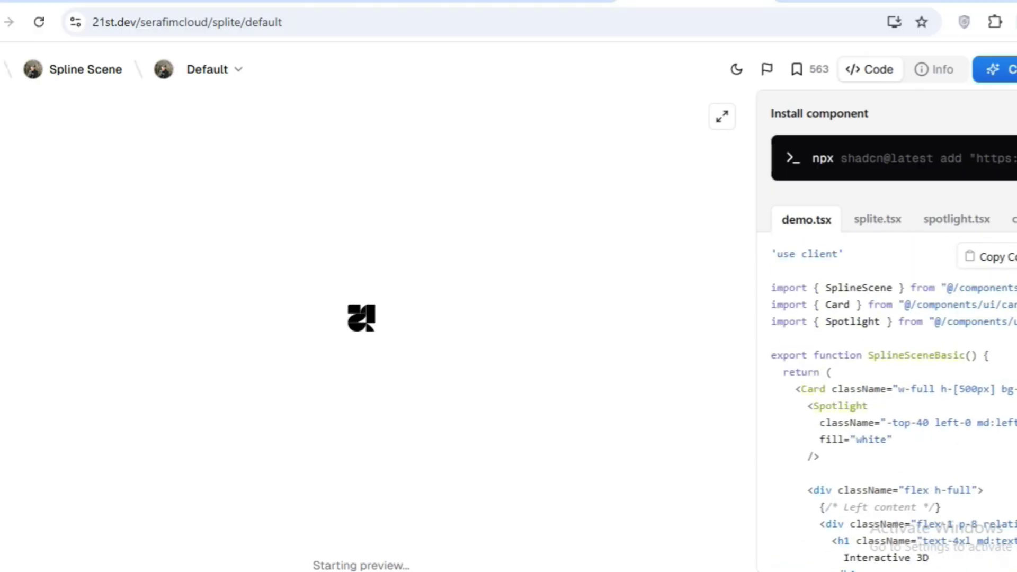
click(877, 219)
click(805, 218)
scroll(886, 397, down, 2)
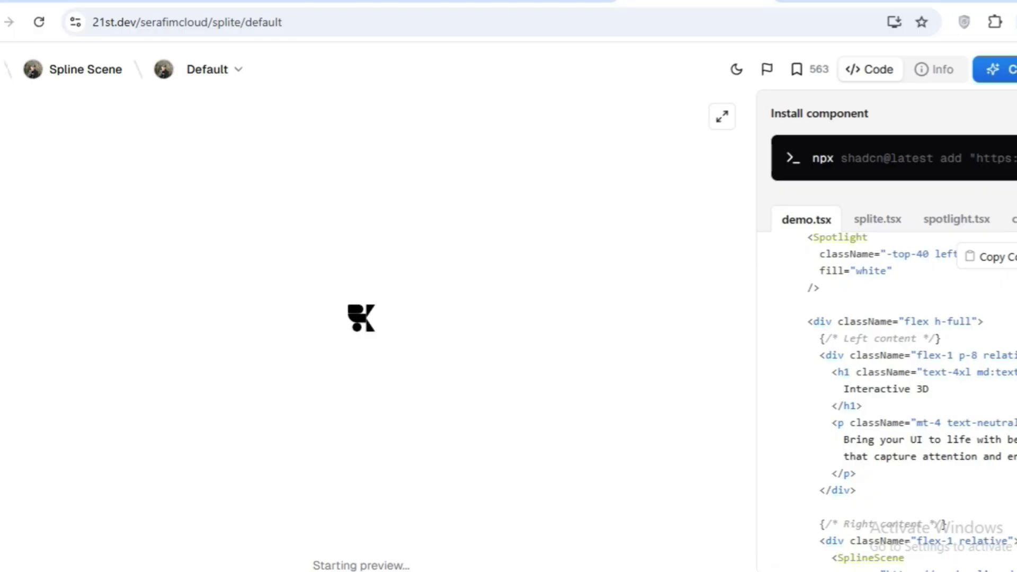
scroll(887, 398, down, 1)
scroll(885, 397, down, 1)
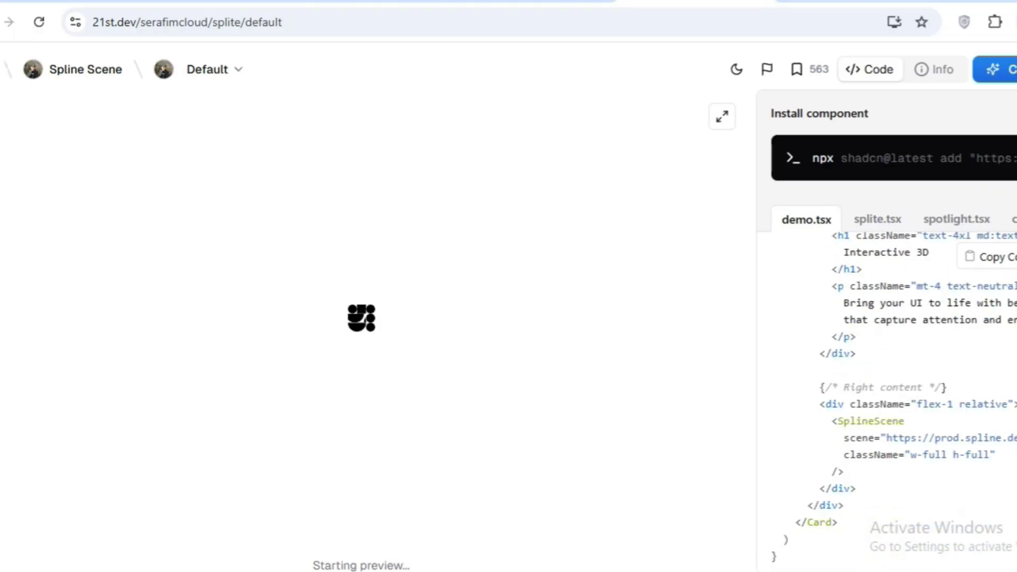
scroll(886, 398, up, 4)
key(Right)
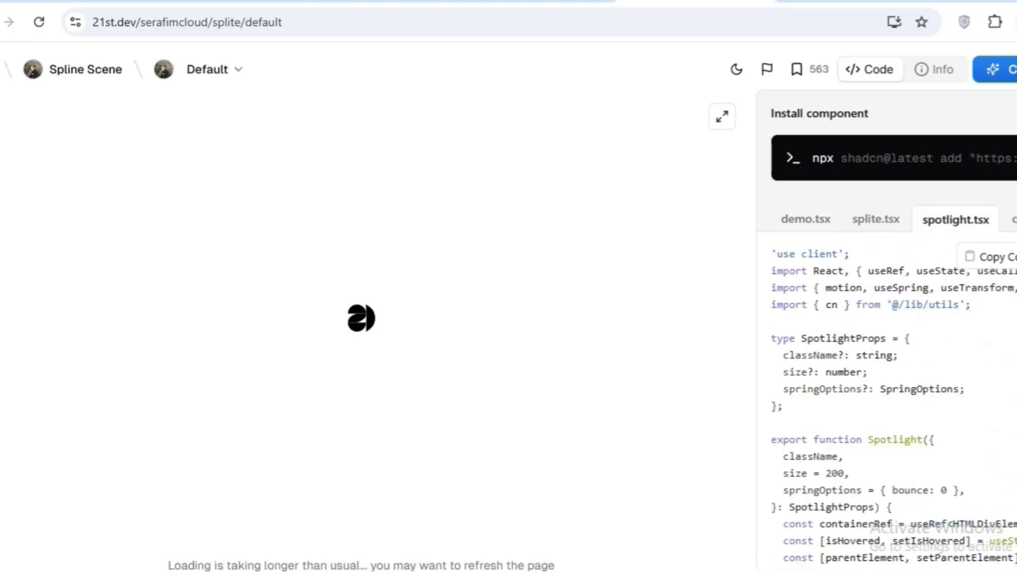
key(Right)
key(Left)
key(Left)
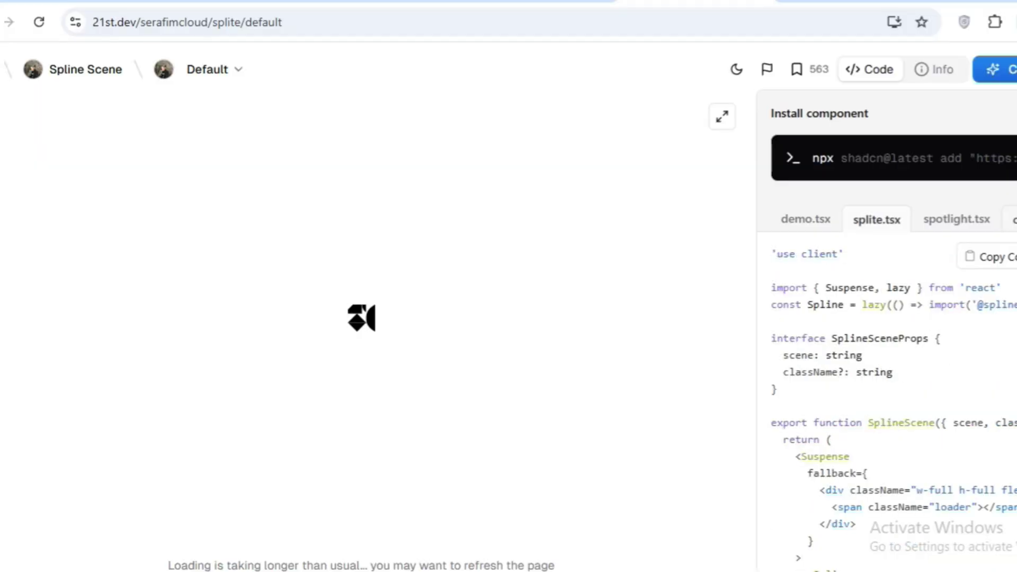